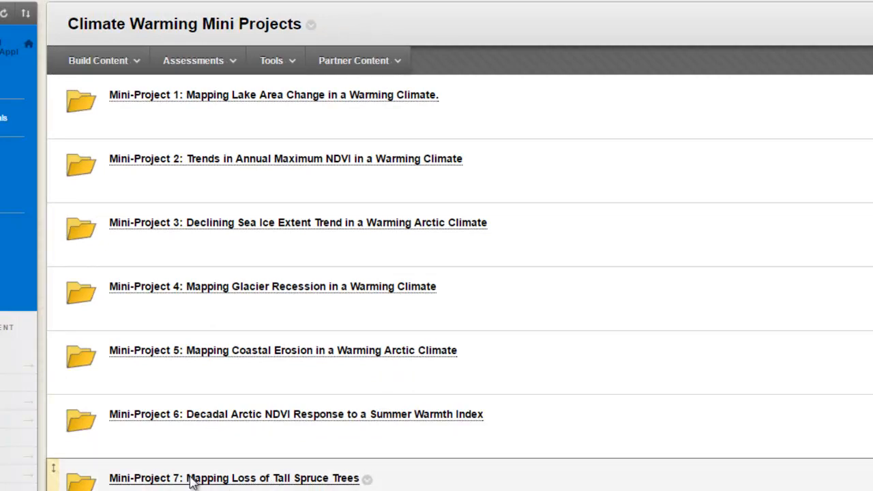
Step: Open the Mini-Project 7 folder on mapping the loss of tall spruce trees
{"action": "left_click", "coordinate": [191, 479]}
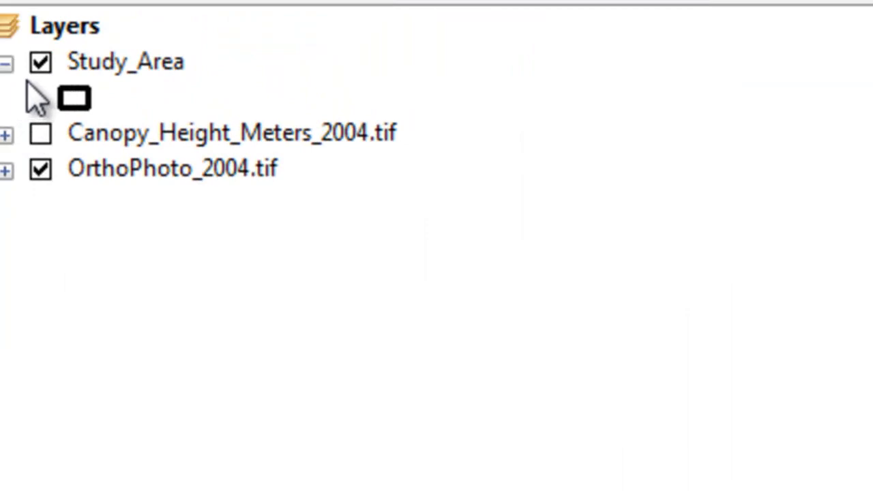
Step: In ArcMap, toggle the Study_Area outline off and back on, and show the Canopy_Height_Meters_2004.tif layer
{"action": "left_click", "coordinate": [43, 63]}
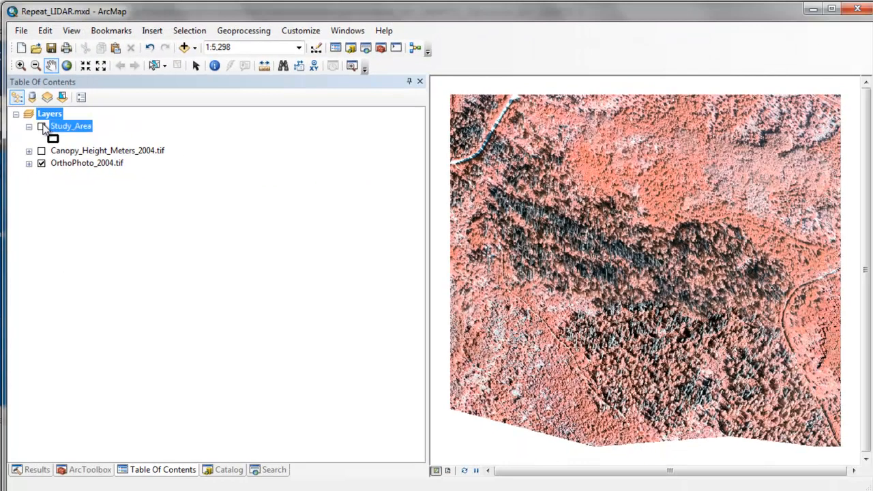
{"action": "left_click", "coordinate": [42, 127]}
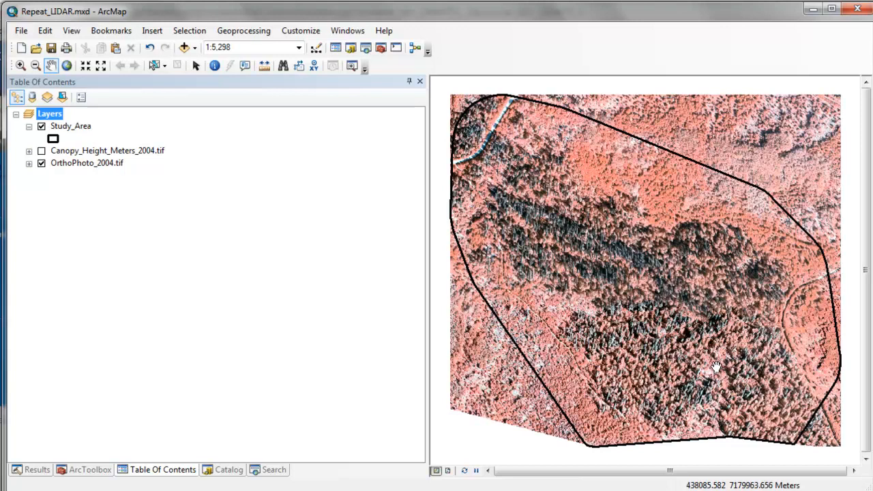
{"action": "left_click", "coordinate": [42, 151]}
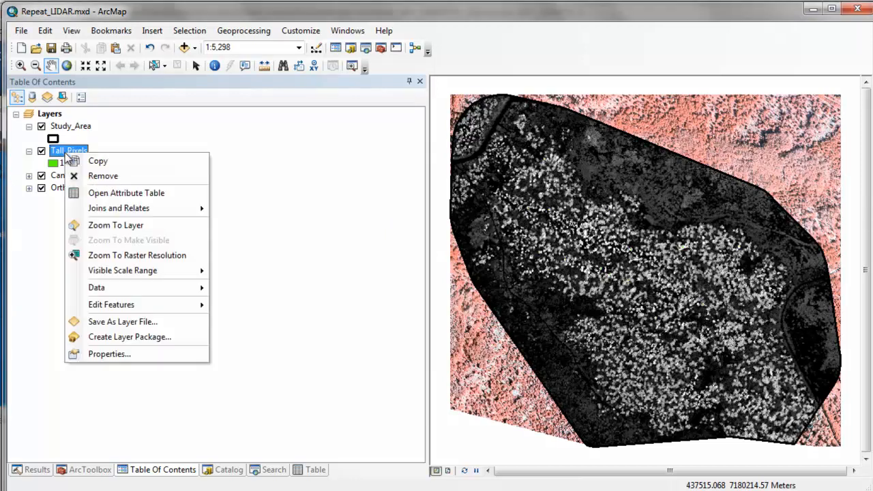
Step: Open the attribute table of the Tall_Pixels layer
{"action": "right_click", "coordinate": [72, 156]}
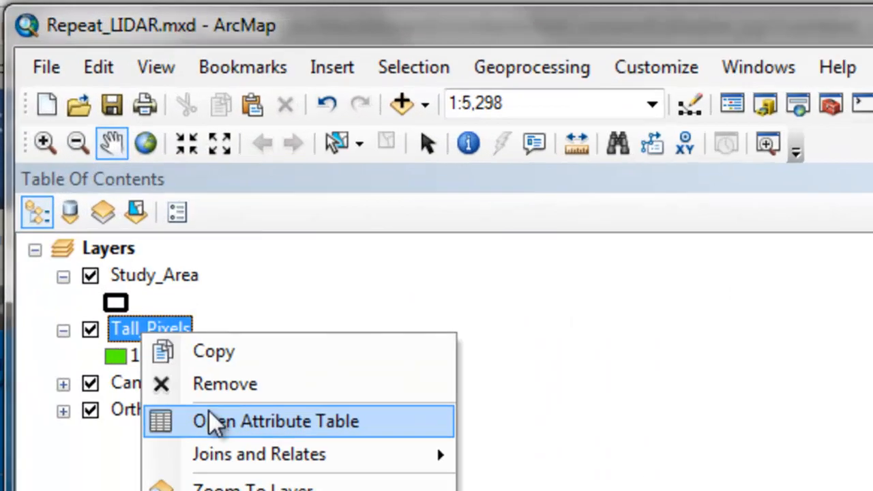
{"action": "left_click", "coordinate": [210, 417]}
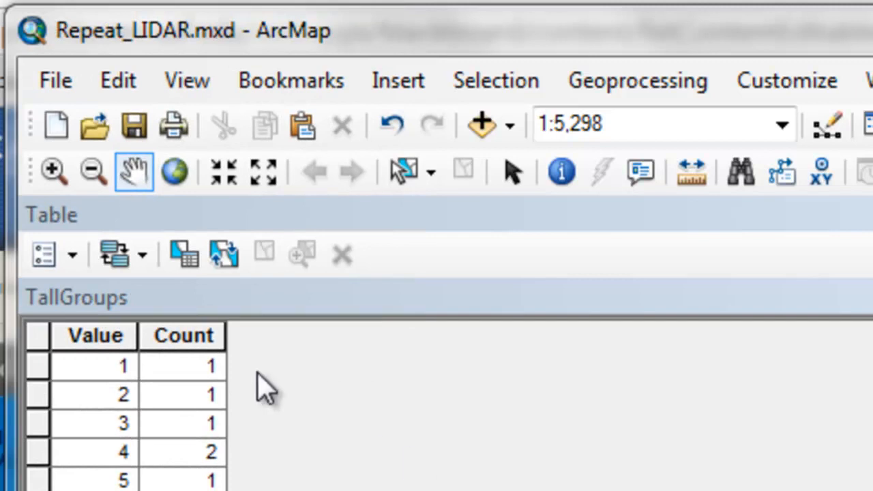
Step: Sort the TallGroups table by Count in descending order and select the record with Value 11
{"action": "left_click", "coordinate": [198, 336]}
{"action": "right_click", "coordinate": [212, 355]}
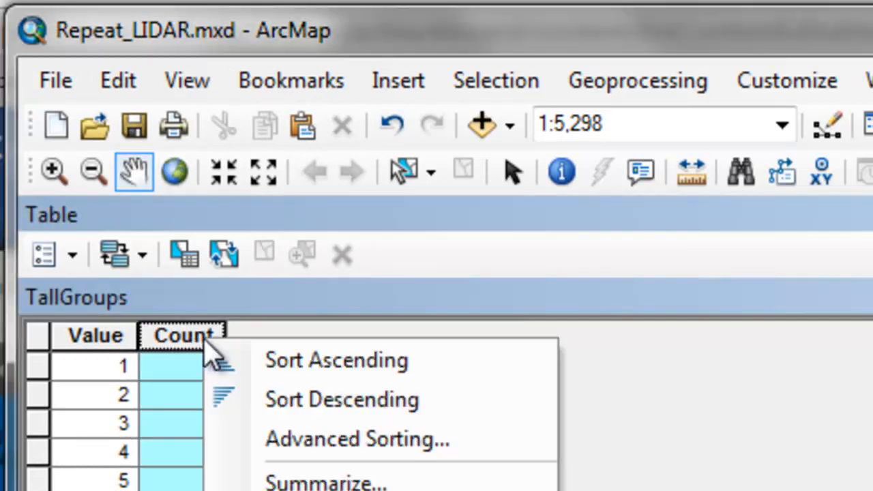
{"action": "left_click", "coordinate": [266, 399]}
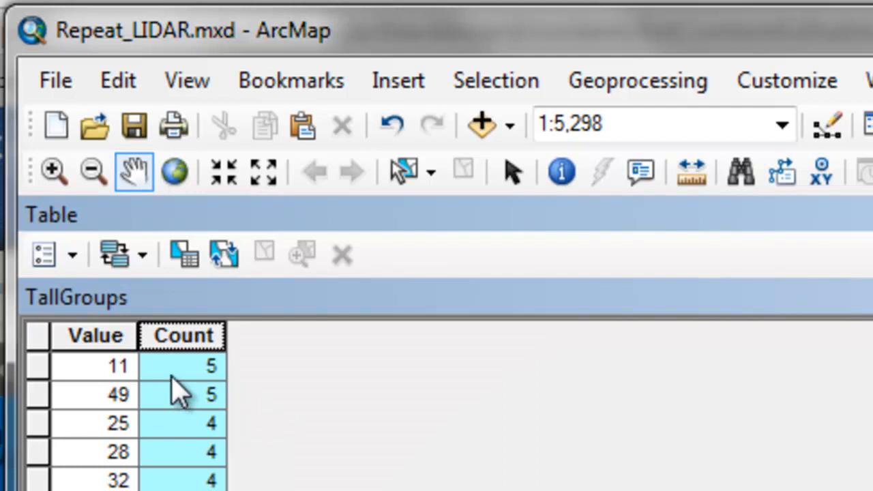
{"action": "left_click", "coordinate": [38, 367]}
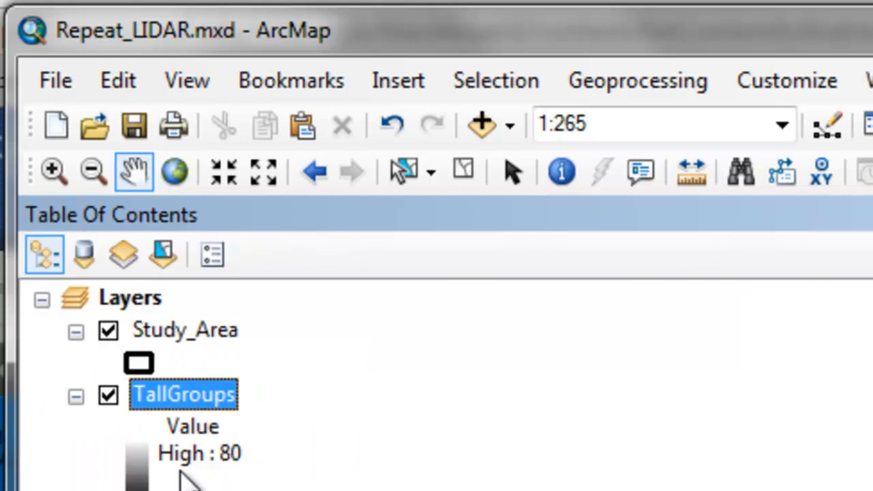
Step: Hide the TallGroups layer on the map
{"action": "left_click", "coordinate": [158, 402]}
{"action": "left_click", "coordinate": [108, 395]}
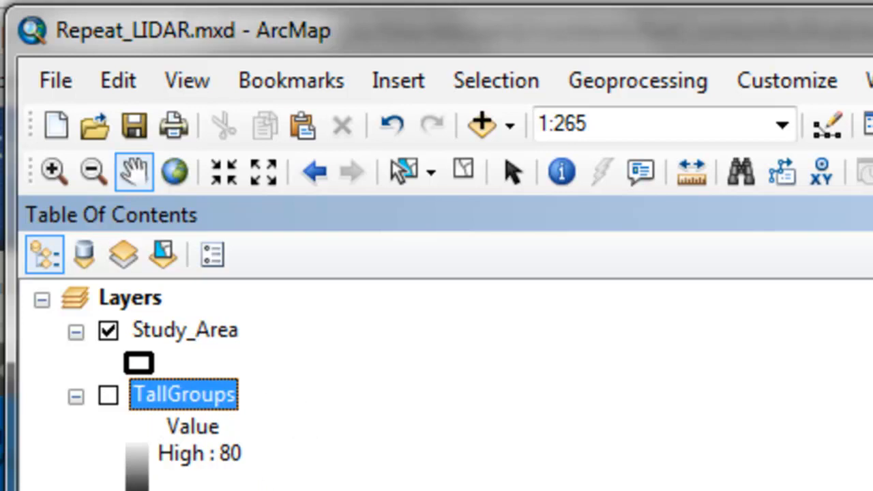
Step: Reopen the TallGroups attribute table, clear its record selection, and sort the records by Value in ascending order
{"action": "right_click", "coordinate": [227, 401]}
{"action": "left_click", "coordinate": [292, 484]}
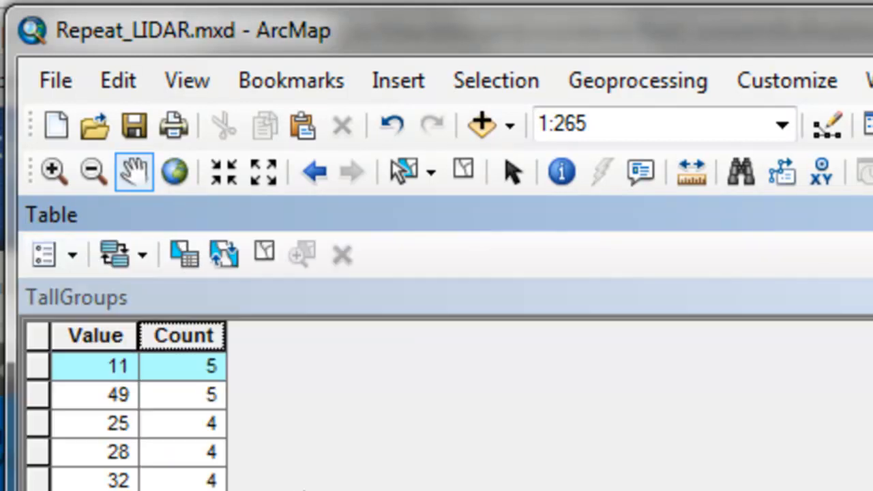
{"action": "left_click", "coordinate": [47, 336]}
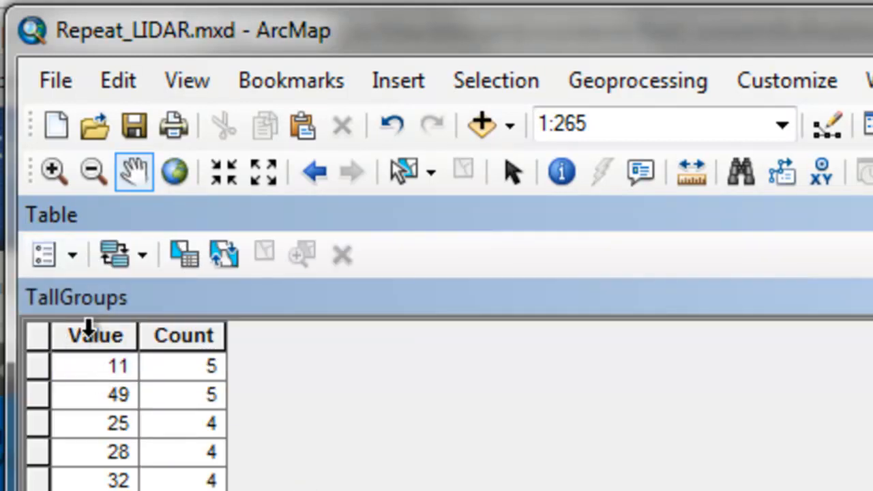
{"action": "right_click", "coordinate": [87, 334]}
{"action": "left_click", "coordinate": [119, 367]}
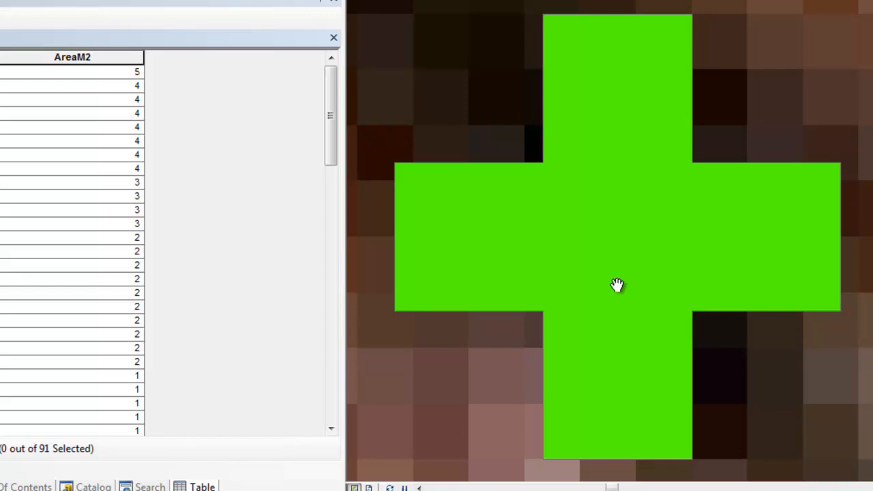
Step: Zoom the map out from the green cross-shaped tall patch to view its surroundings
{"action": "scroll", "coordinate": [617, 237], "scroll_direction": "down", "scroll_amount": 10}
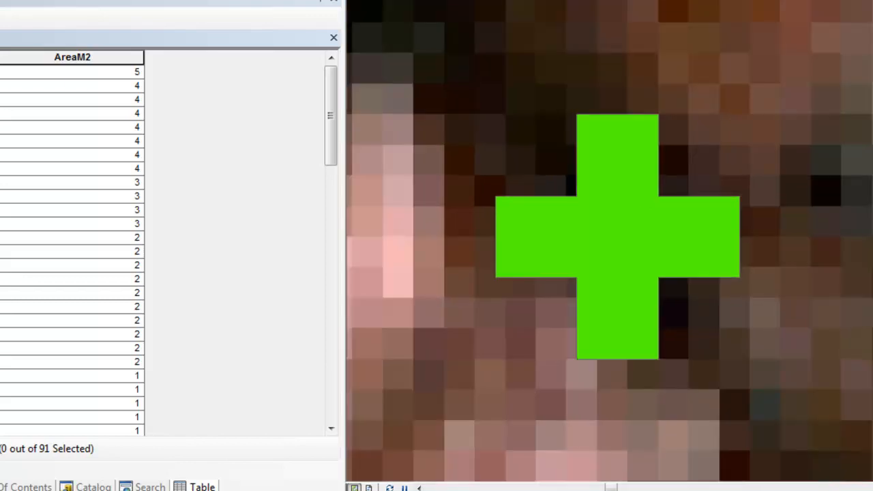
{"action": "scroll", "coordinate": [619, 237], "scroll_direction": "down", "scroll_amount": 8}
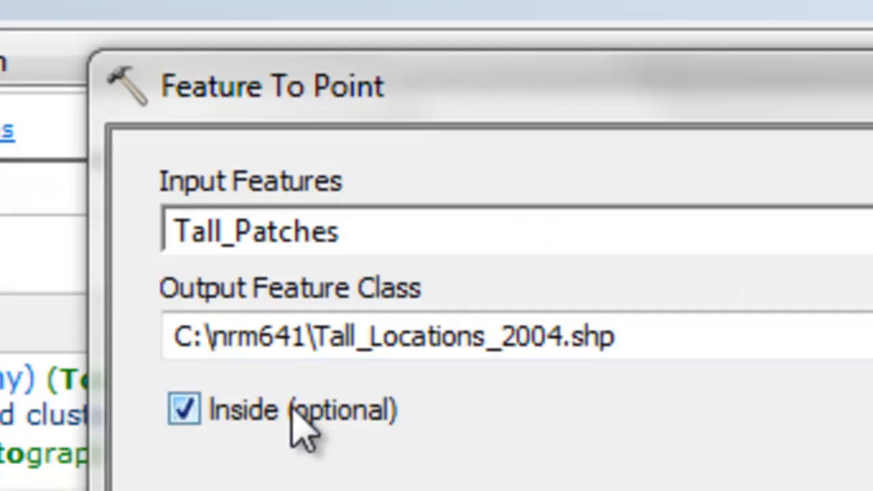
Step: Turn the Inside option off and back on in the Feature To Point setup for Tall_Patches
{"action": "left_click", "coordinate": [247, 417]}
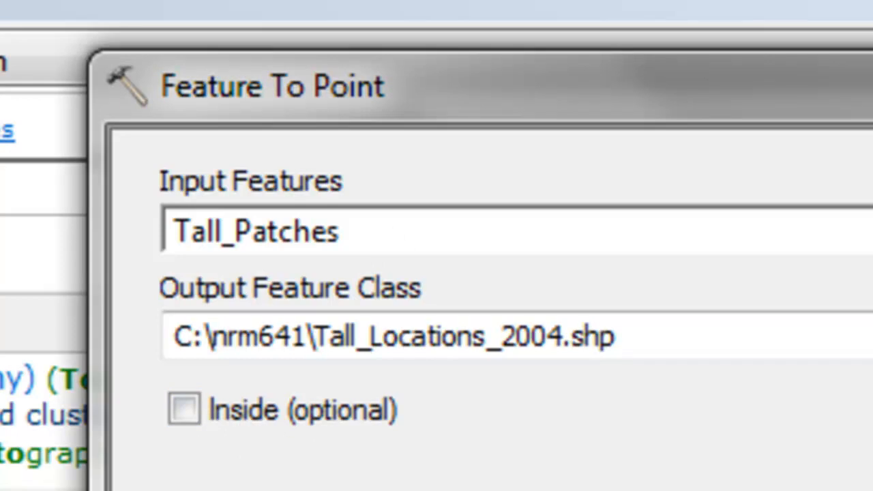
{"action": "left_click", "coordinate": [188, 408]}
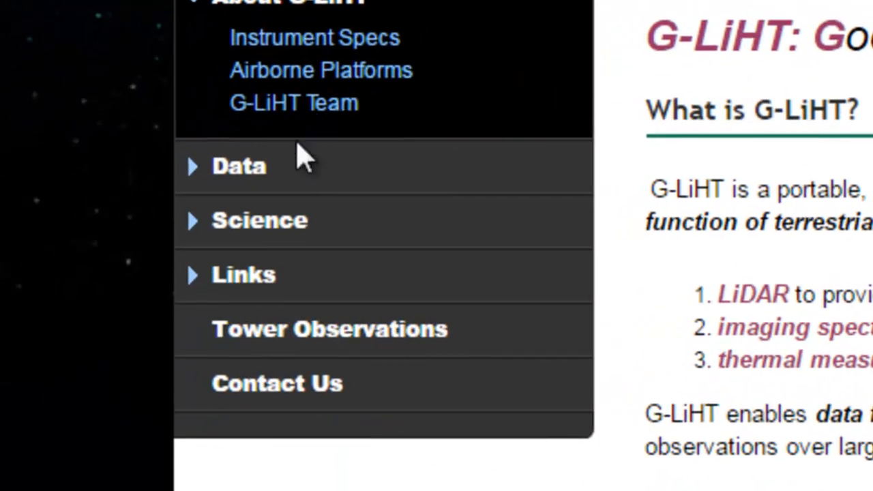
Step: Open the Data section of the G-LiHT website and select the Glenn_300kHz_11Aug2014 acquisition on the Alaska map
{"action": "left_click", "coordinate": [242, 169]}
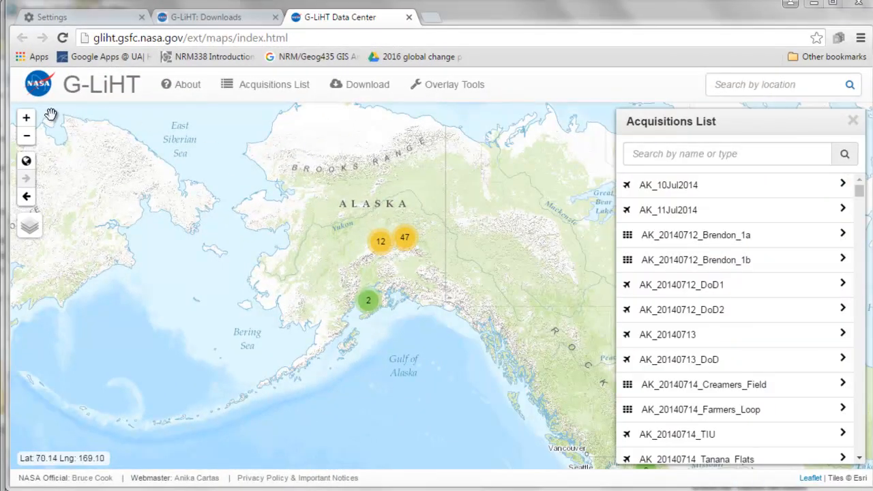
{"action": "left_click", "coordinate": [27, 119]}
{"action": "left_click", "coordinate": [28, 119]}
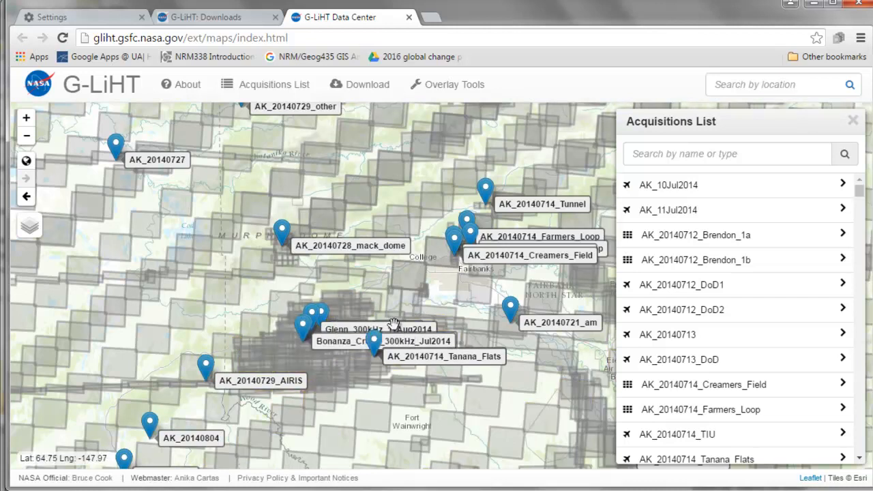
{"action": "left_click", "coordinate": [313, 310]}
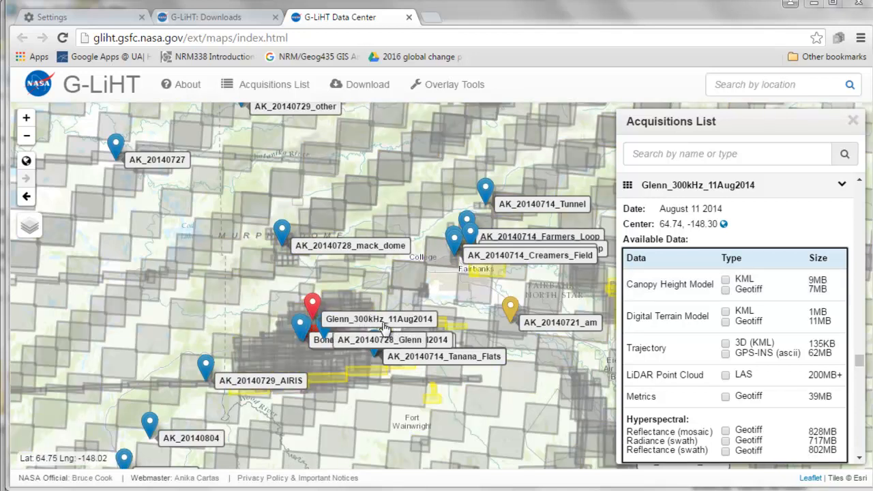
Step: Choose the Canopy Height Model Geotiff of Glenn_300kHz_11Aug2014 and open its download options
{"action": "left_click", "coordinate": [725, 290]}
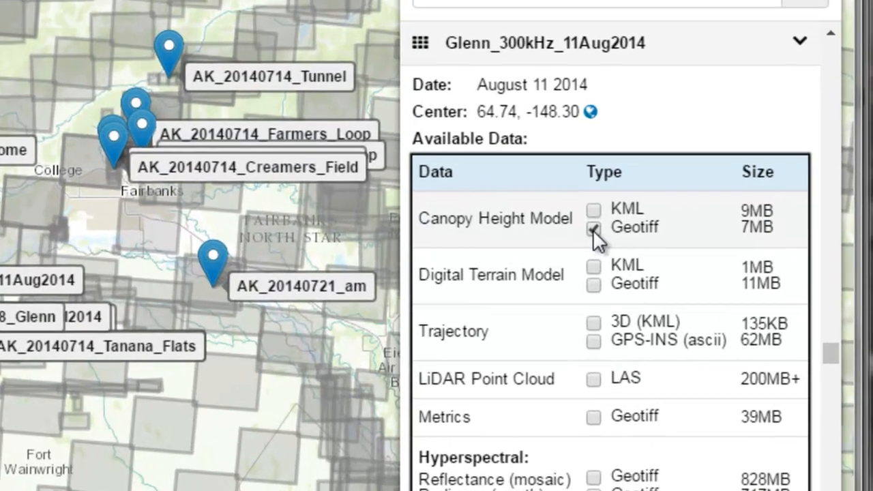
{"action": "scroll", "coordinate": [751, 368], "scroll_direction": "down", "scroll_amount": 1}
{"action": "left_click", "coordinate": [767, 418]}
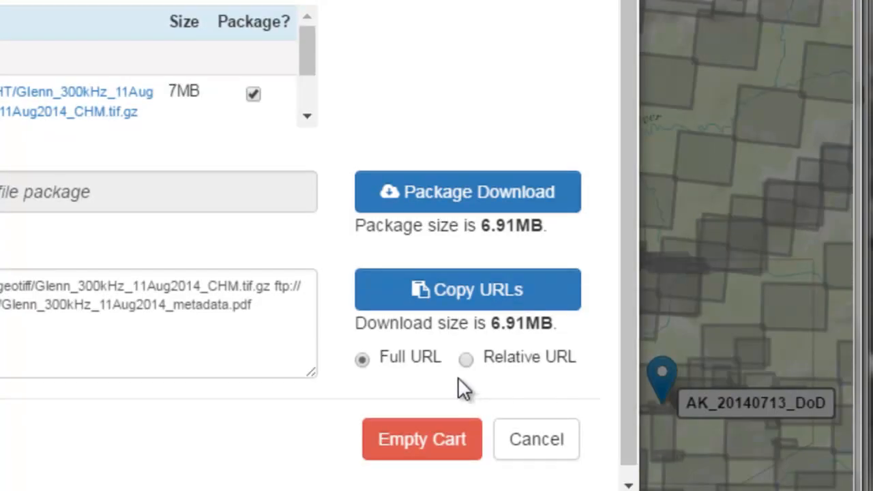
Step: Create the download package for the canopy height model and save the linked tar file to disk
{"action": "left_click", "coordinate": [412, 194]}
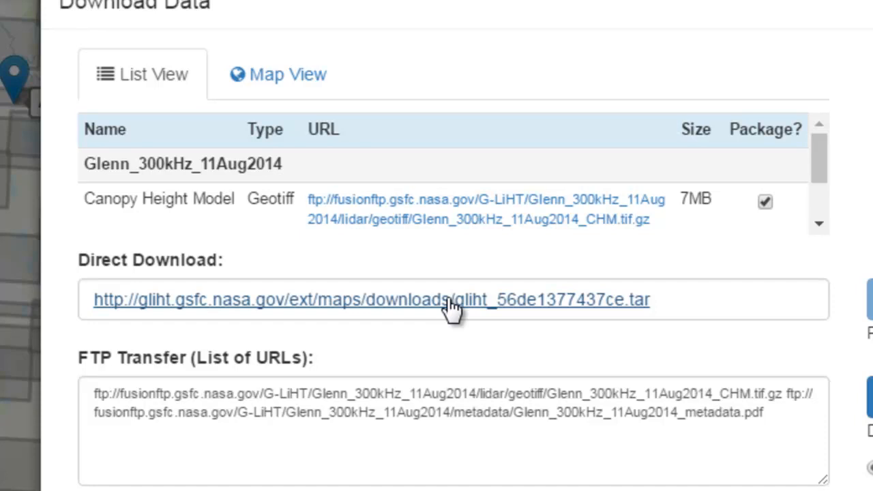
{"action": "right_click", "coordinate": [449, 302]}
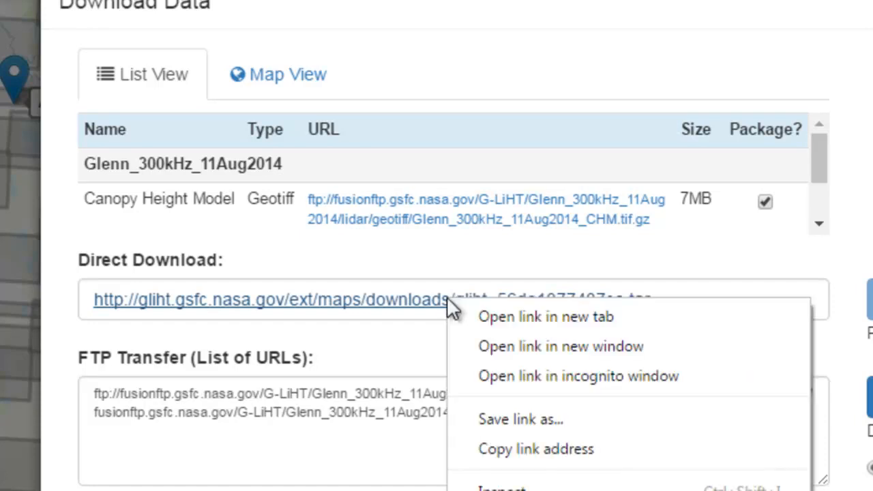
{"action": "left_click", "coordinate": [512, 416]}
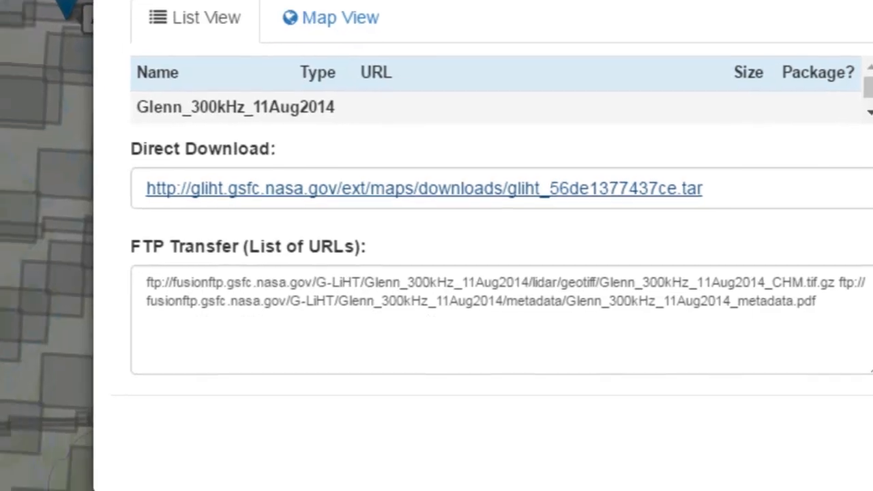
Step: Show the downloaded gliht_56de1377437ce.tar in its folder and extract it there with 7-Zip
{"action": "right_click", "coordinate": [105, 462]}
{"action": "left_click", "coordinate": [194, 490]}
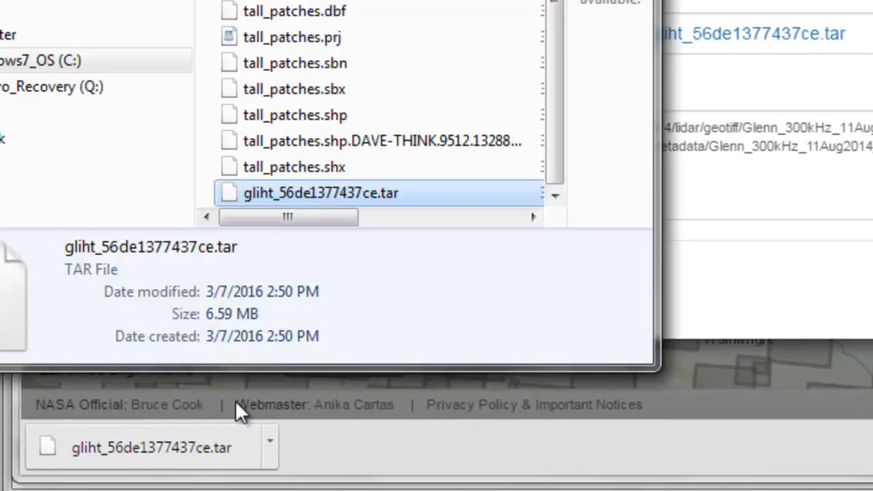
{"action": "right_click", "coordinate": [349, 195]}
{"action": "mouse_move", "coordinate": [429, 236]}
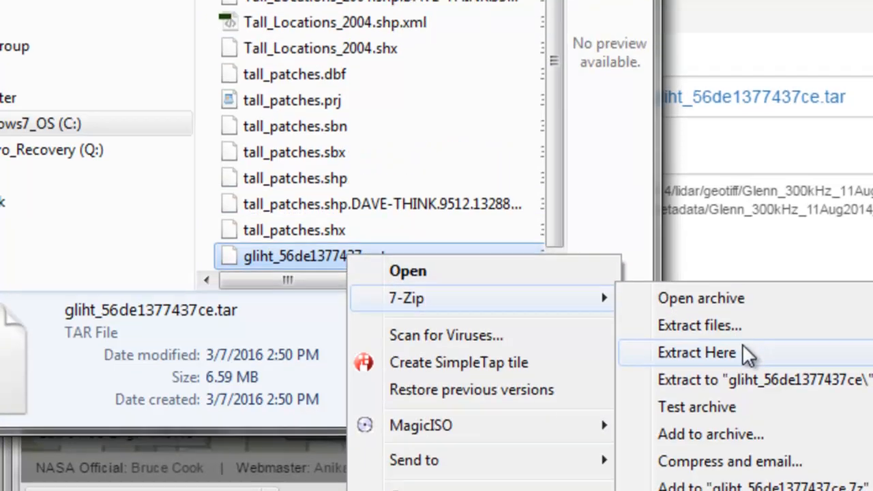
{"action": "left_click", "coordinate": [749, 354]}
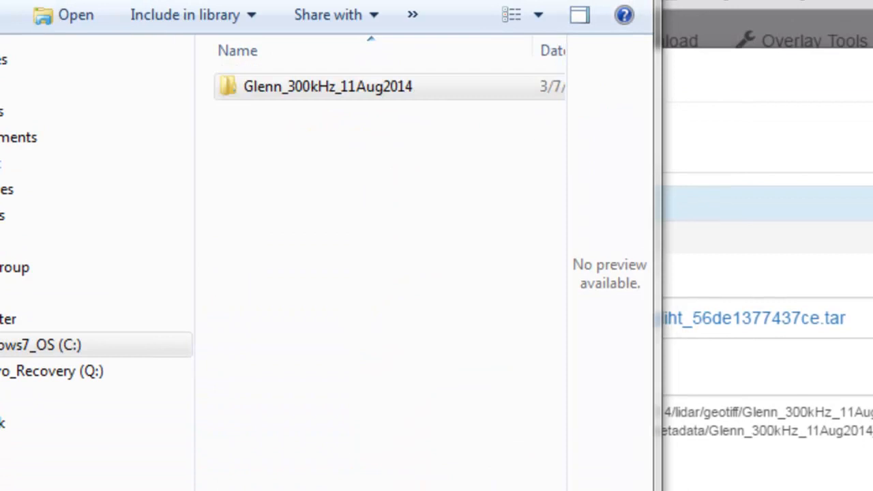
Step: Open the extracted Glenn_300kHz_11Aug2014 folder, look inside its metadata folder, and return to the parent folder
{"action": "double_click", "coordinate": [263, 87]}
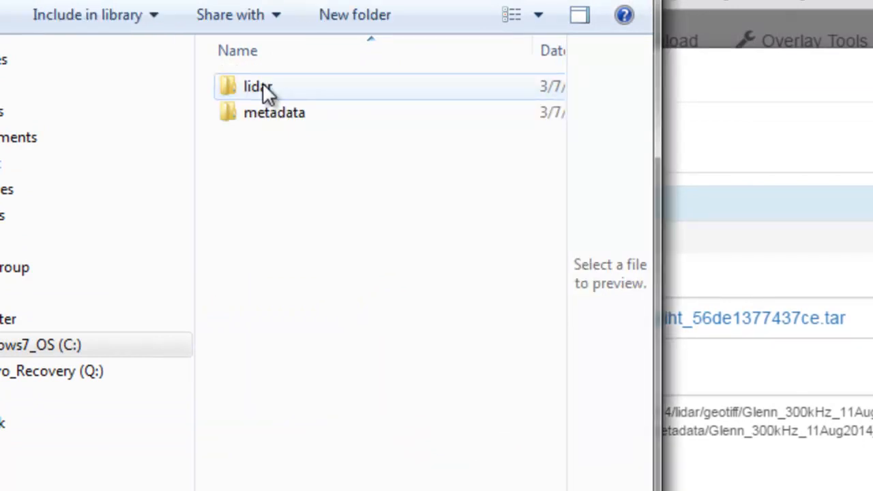
{"action": "left_click", "coordinate": [262, 116]}
{"action": "double_click", "coordinate": [262, 116]}
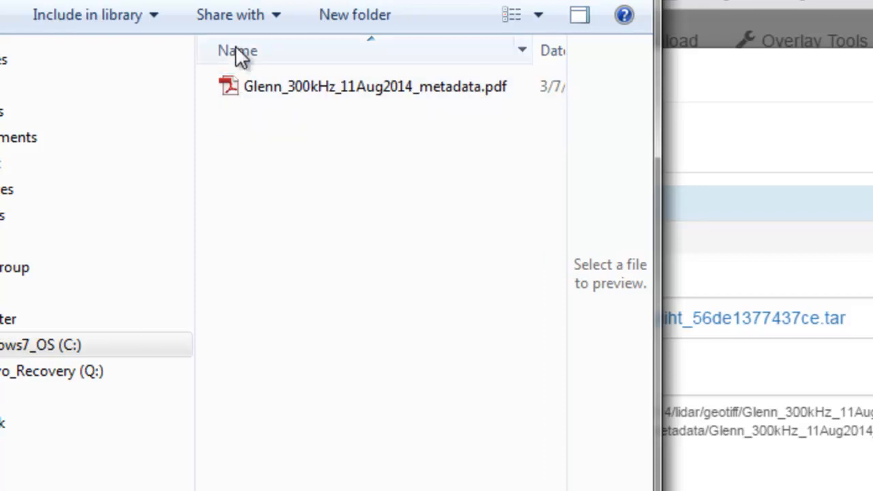
{"action": "left_click", "coordinate": [180, 0]}
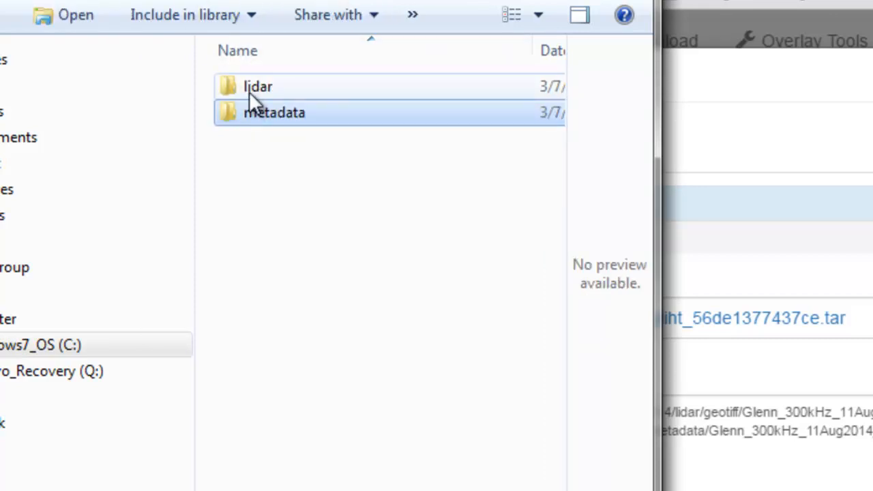
Step: Open the geotiff folder under lidar and extract Glenn_300kHz_11Aug2014_CHM.tif.gz in place with 7-Zip
{"action": "double_click", "coordinate": [249, 92]}
{"action": "double_click", "coordinate": [258, 91]}
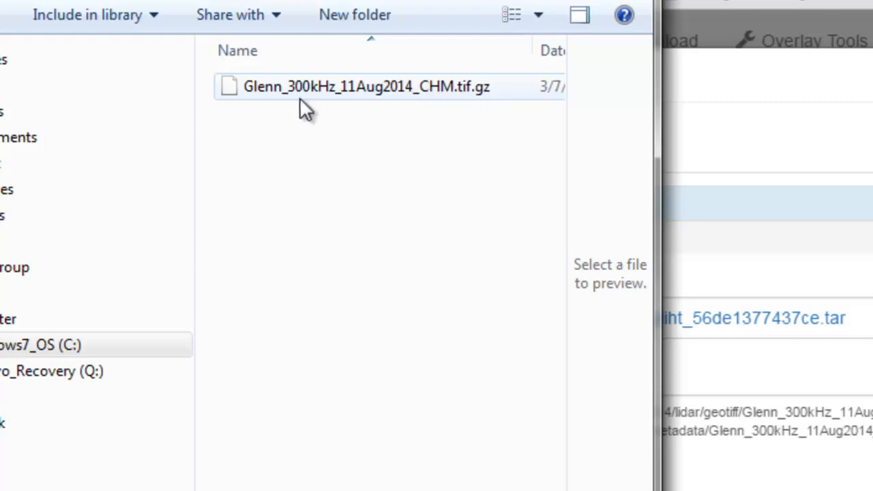
{"action": "right_click", "coordinate": [281, 89]}
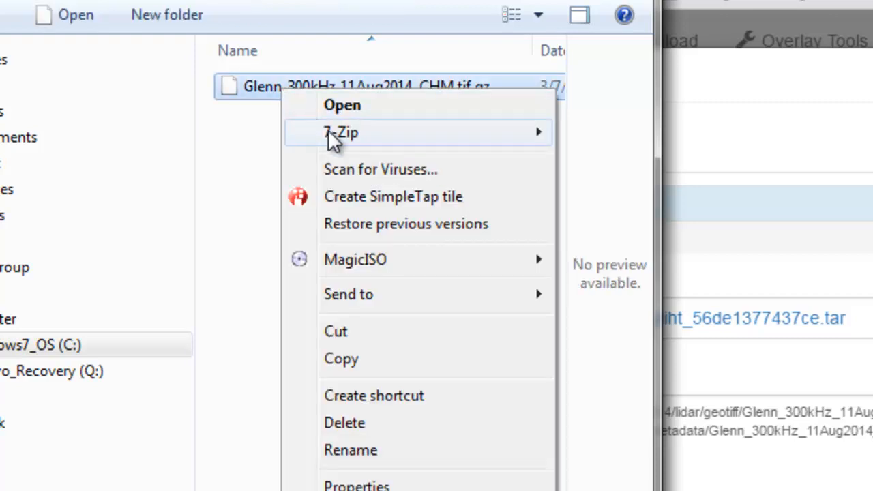
{"action": "mouse_move", "coordinate": [335, 140]}
{"action": "left_click", "coordinate": [638, 187]}
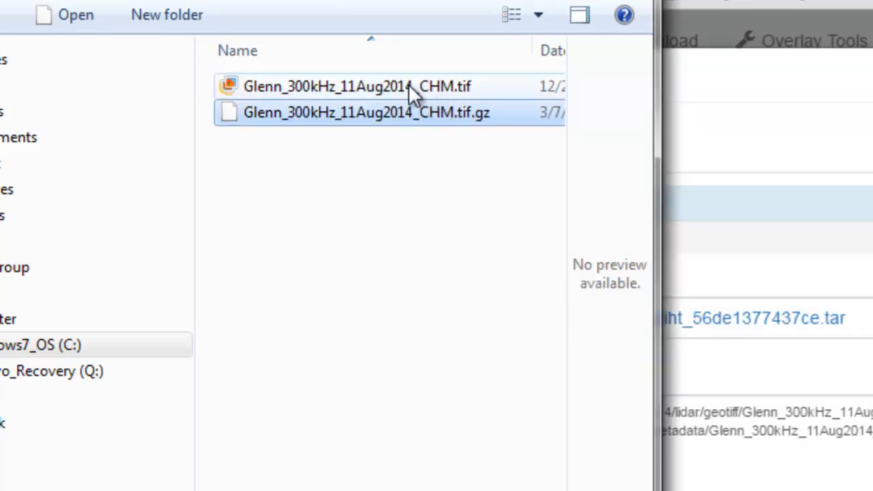
{"action": "left_click", "coordinate": [359, 86]}
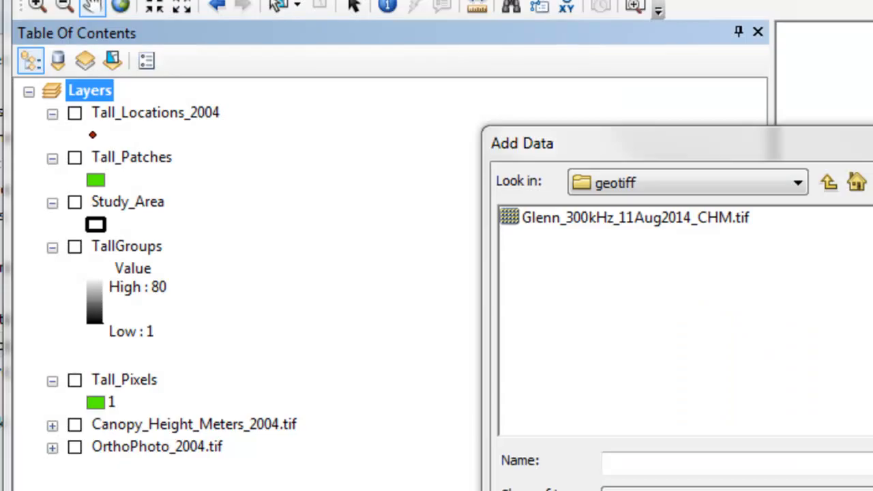
Step: Add Glenn_300kHz_11Aug2014_CHM.tif from the geotiff folder to the ArcMap document
{"action": "left_click", "coordinate": [580, 218]}
{"action": "key", "text": "Return"}
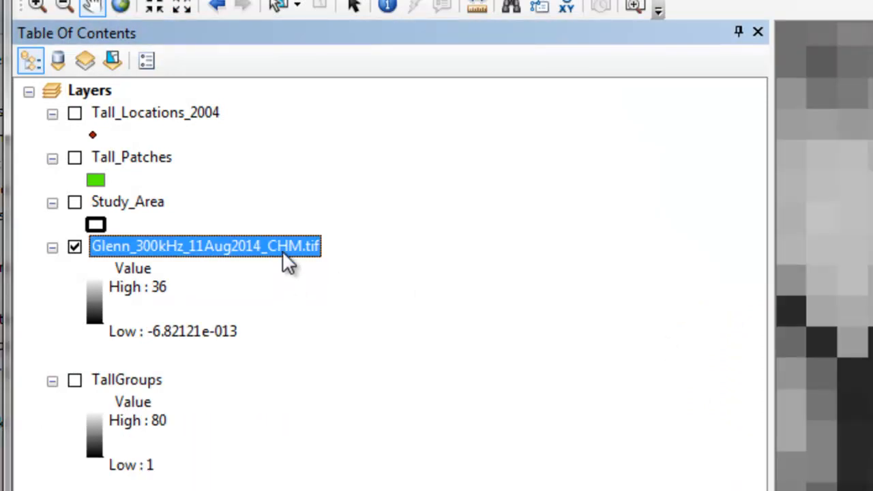
Step: Show the Study_Area outline and zoom the map to the extent of the Glenn_300kHz_11Aug2014_CHM.tif layer
{"action": "left_click", "coordinate": [75, 202]}
{"action": "right_click", "coordinate": [189, 256]}
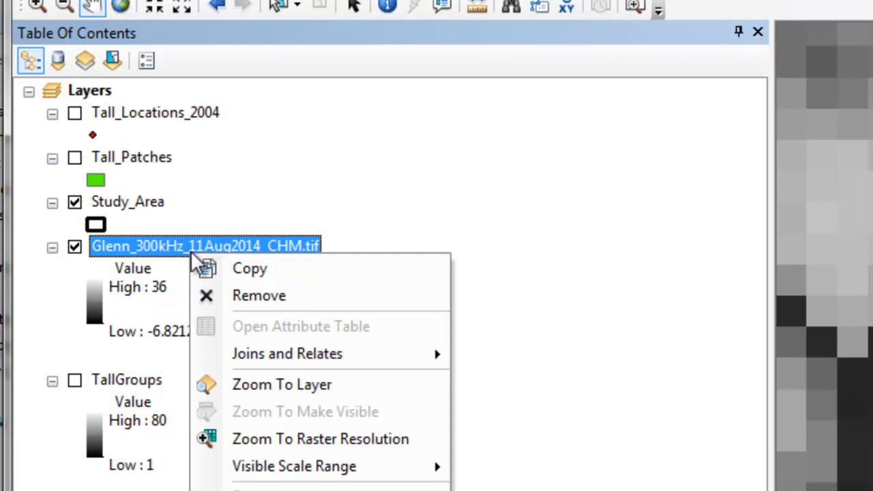
{"action": "left_click", "coordinate": [241, 384]}
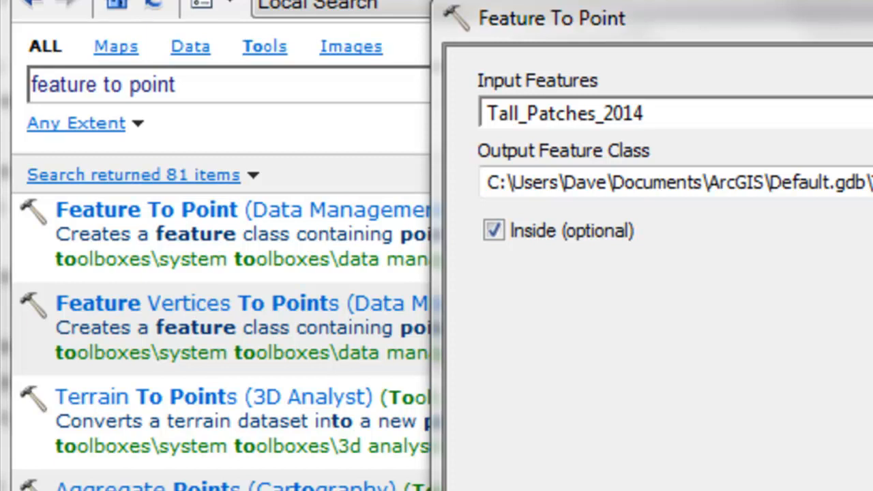
Step: Run Feature To Point on Tall_Patches_2014 with the Inside option enabled
{"action": "key", "text": "Return"}
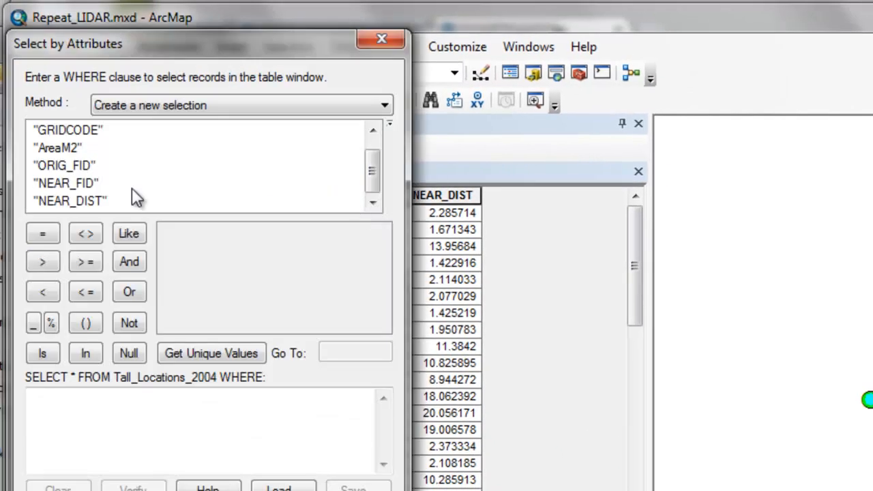
Step: Start the attribute selection clause for Tall_Locations_2004 with the NEAR_DIST field
{"action": "left_click", "coordinate": [84, 201]}
{"action": "double_click", "coordinate": [85, 198]}
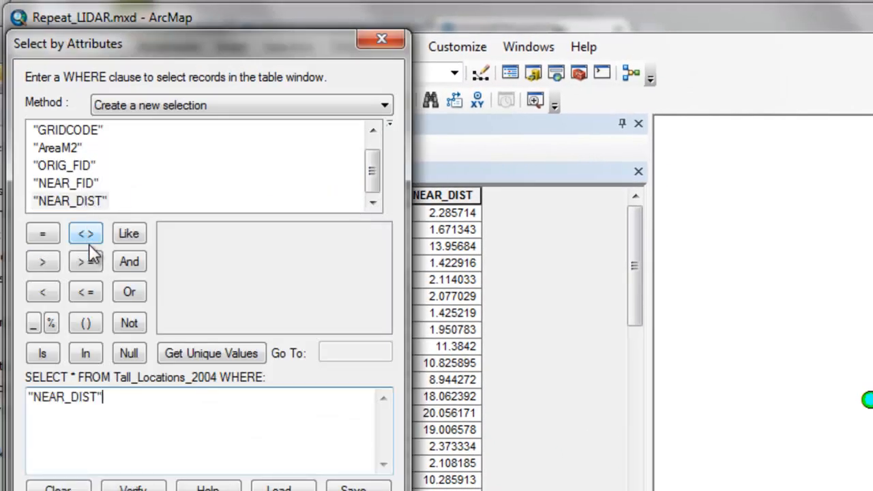